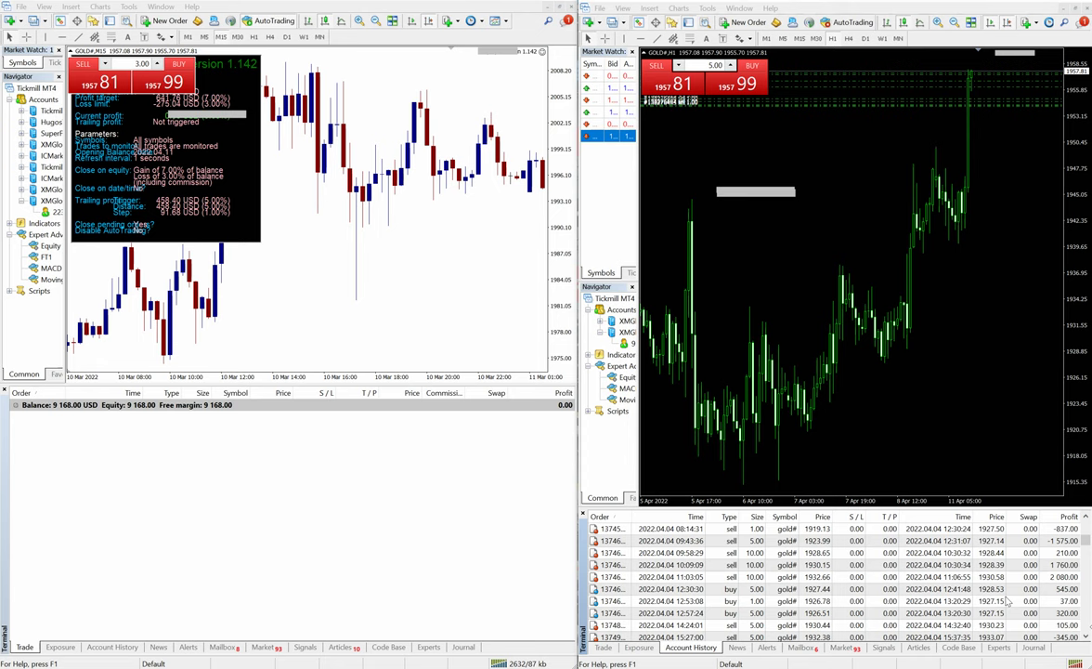
- Show the open trades of the account with the black chart, circle its balance and the Profit column, and clear the marks
{"action": "left_click", "coordinate": [603, 647]}
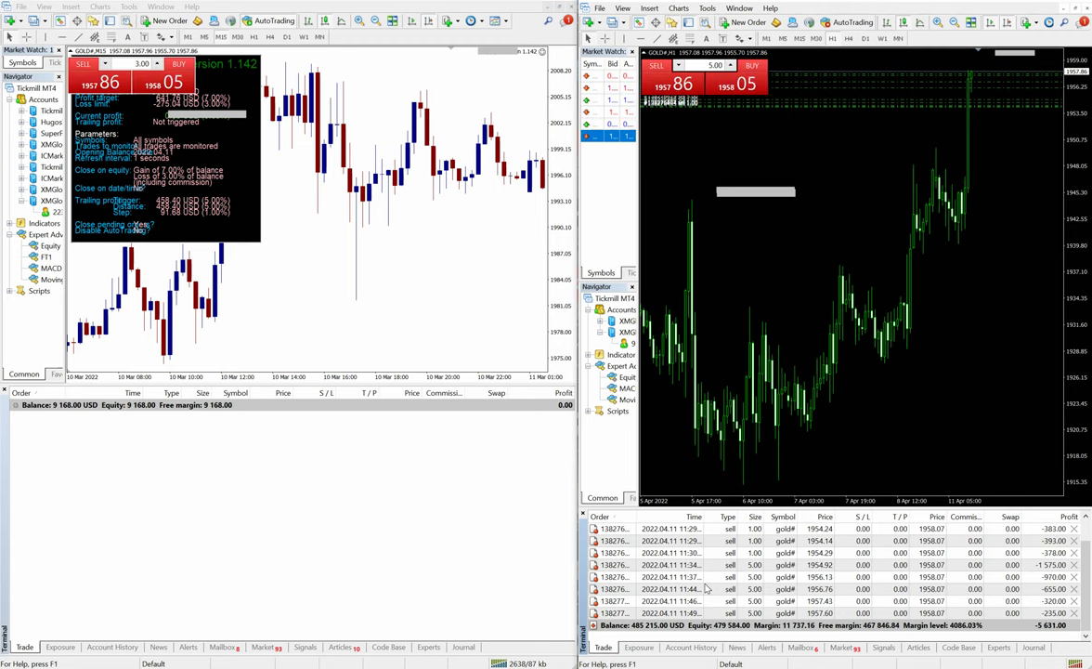
{"action": "left_click_drag", "start_coordinate": [640, 615], "coordinate": [634, 617]}
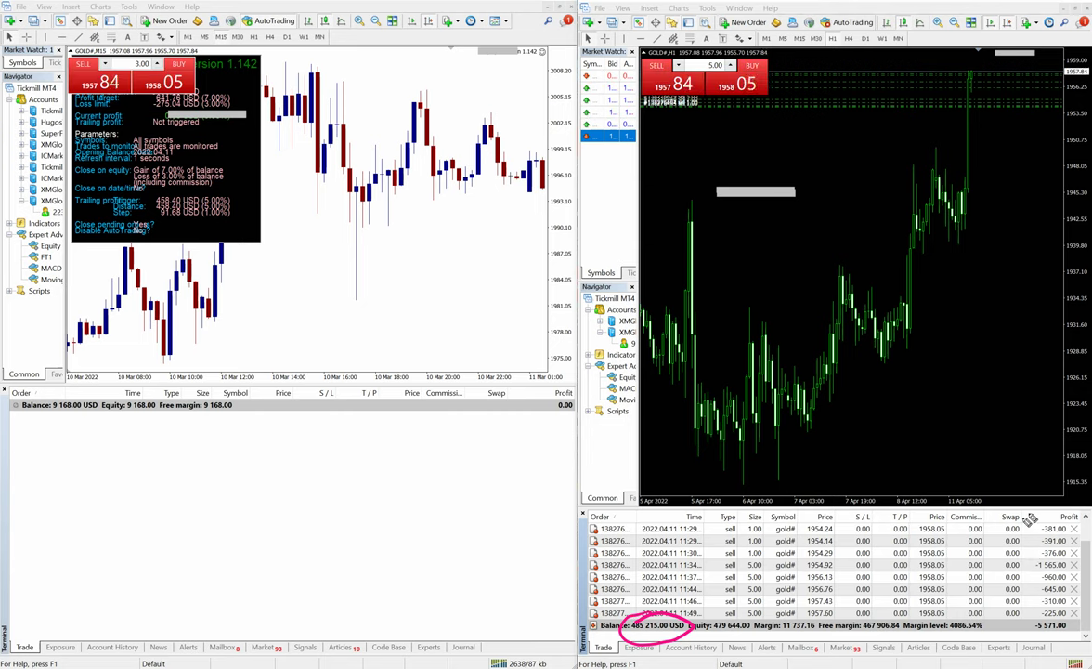
{"action": "mouse_move", "coordinate": [1029, 526]}
{"action": "left_mouse_down"}
{"action": "mouse_move", "coordinate": [1037, 605]}
{"action": "mouse_move", "coordinate": [1061, 638]}
{"action": "mouse_move", "coordinate": [1066, 552]}
{"action": "mouse_move", "coordinate": [1037, 517]}
{"action": "left_mouse_up"}
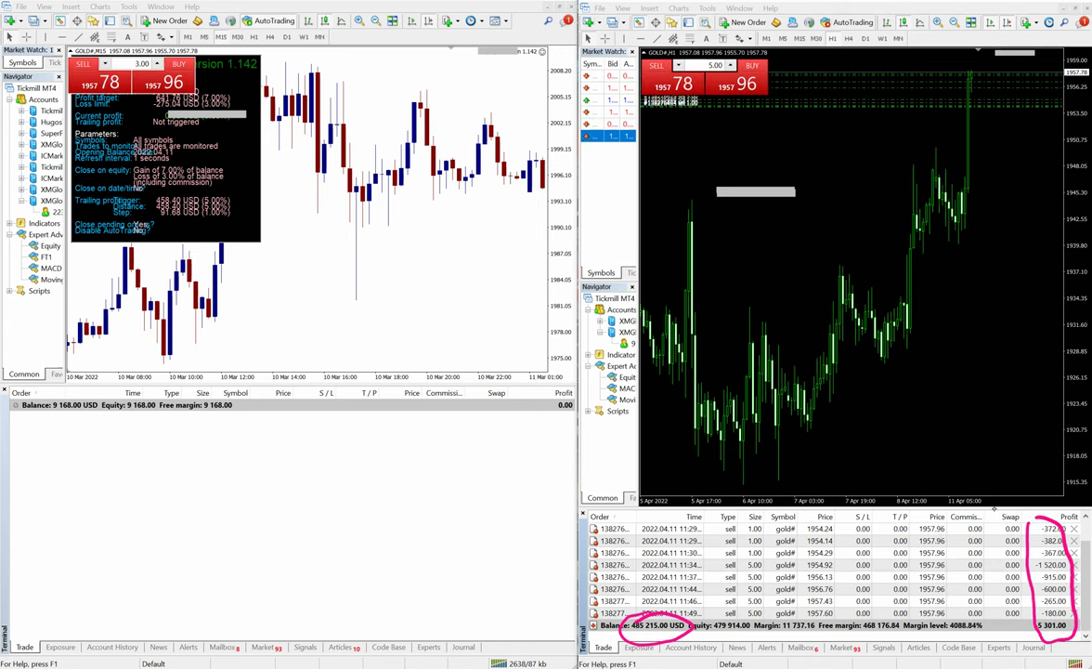
{"action": "key", "text": "Escape"}
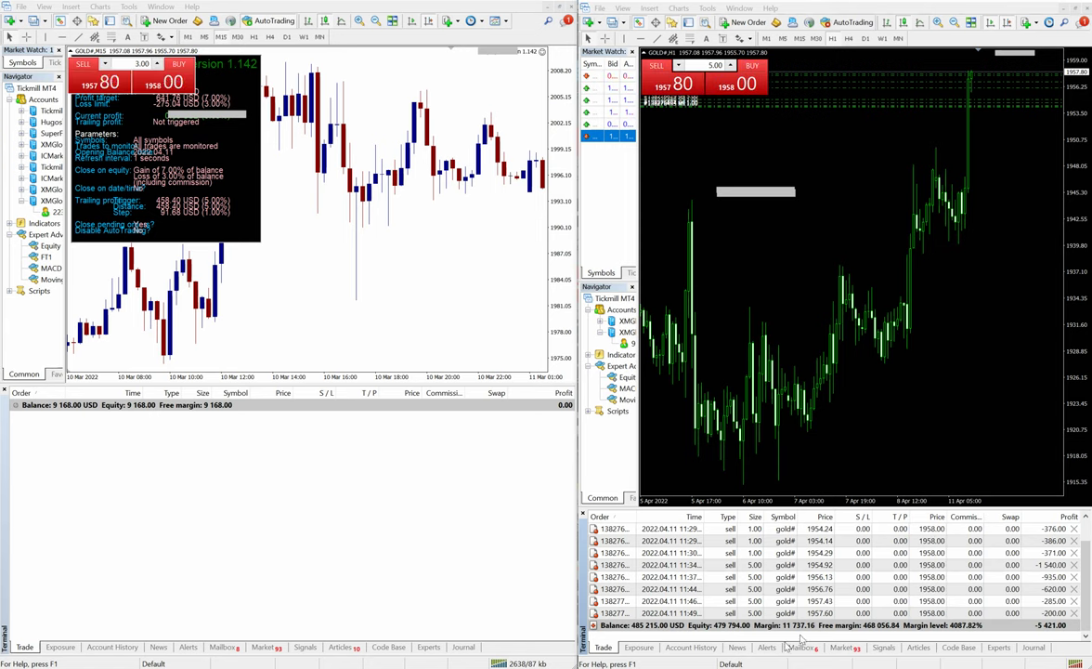
- Filter the account history on the black-chart terminal to a custom period from 2022.04.01 to 2022.04.13
{"action": "left_click", "coordinate": [697, 647]}
{"action": "left_click", "coordinate": [714, 564]}
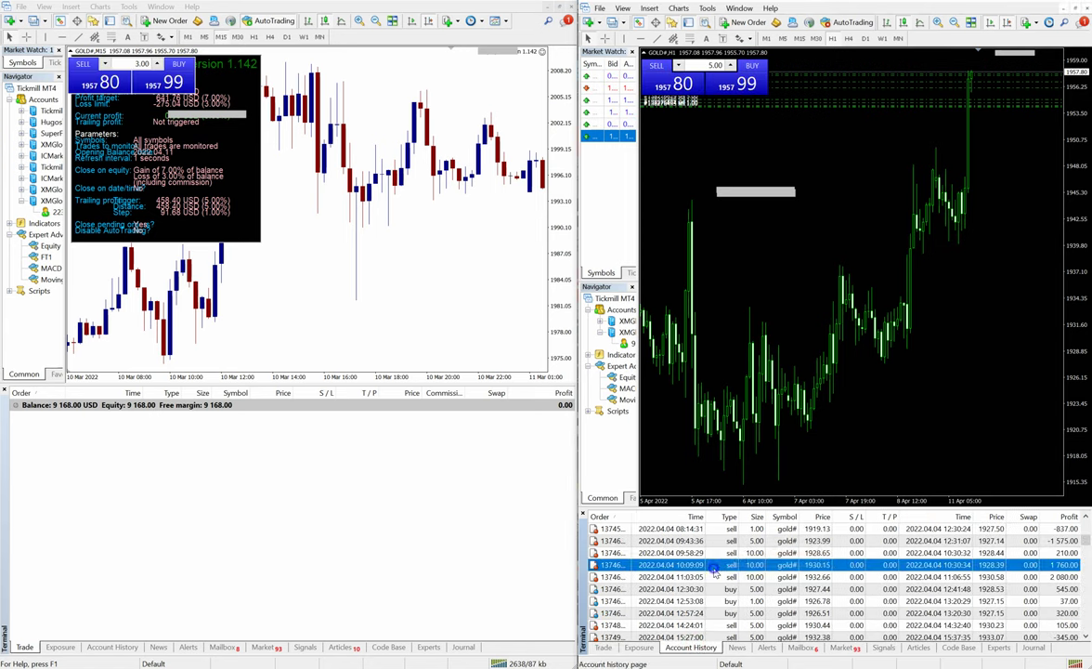
{"action": "right_click", "coordinate": [715, 565]}
{"action": "left_click", "coordinate": [757, 459]}
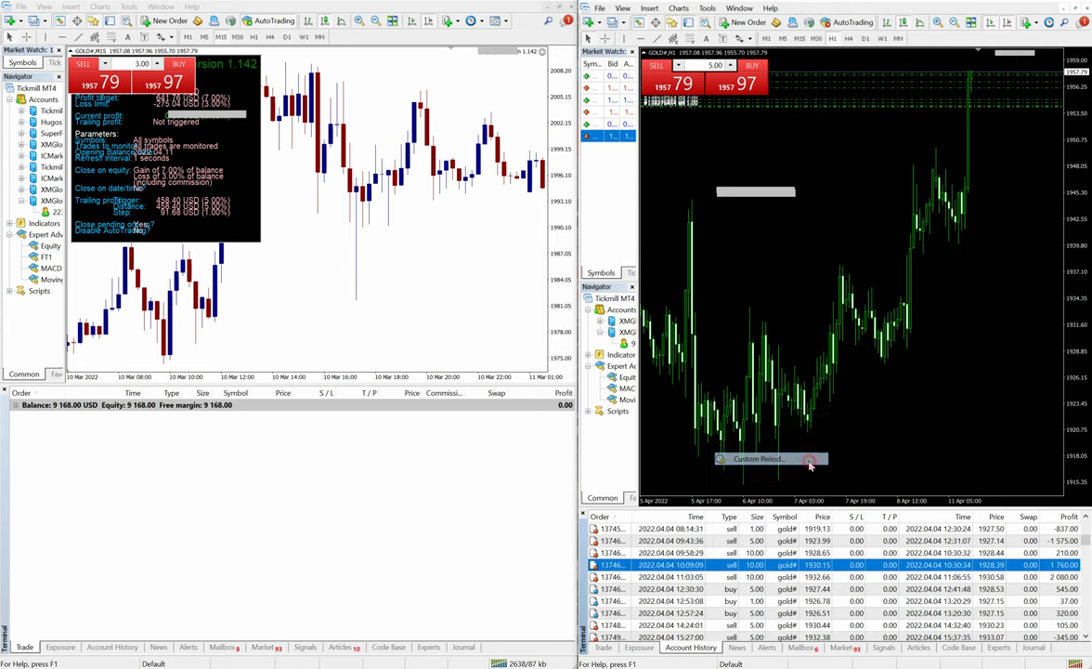
{"action": "left_click", "coordinate": [843, 335]}
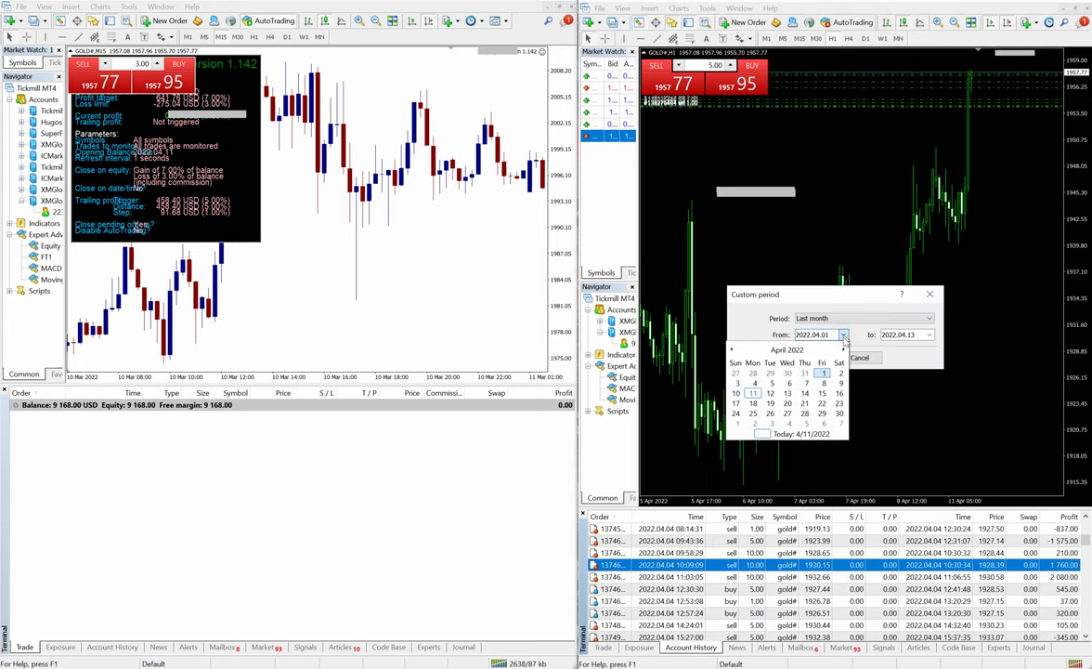
{"action": "left_click", "coordinate": [823, 372]}
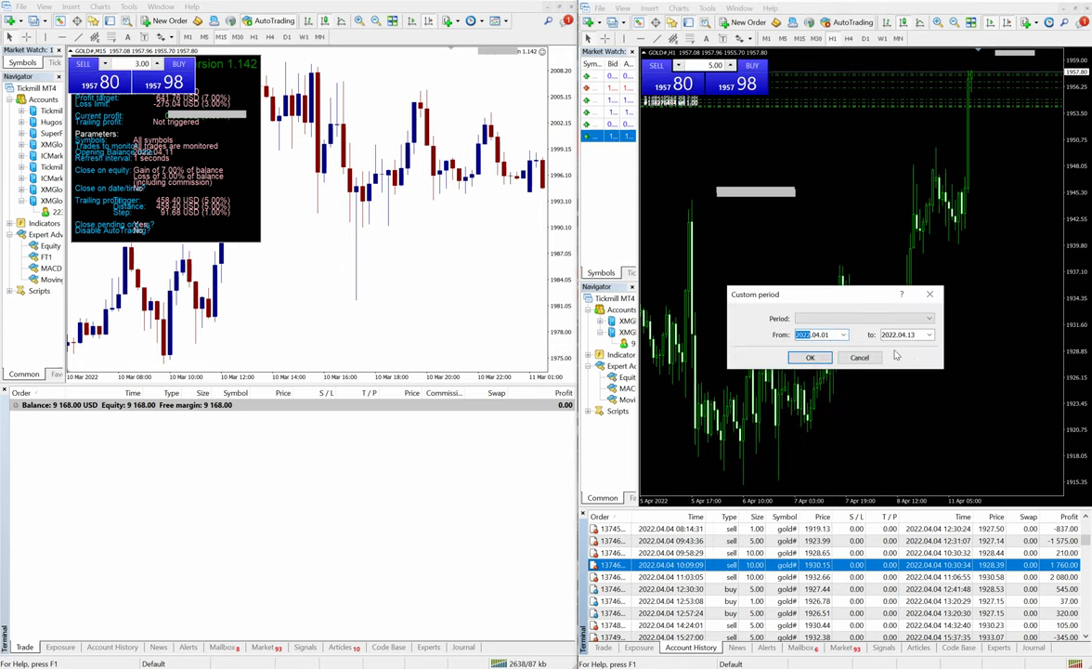
{"action": "left_click", "coordinate": [810, 358]}
- Examine the filtered history down to its summary row and circle the total Profit/Loss
{"action": "scroll", "coordinate": [746, 579], "scroll_direction": "down", "scroll_amount": 15}
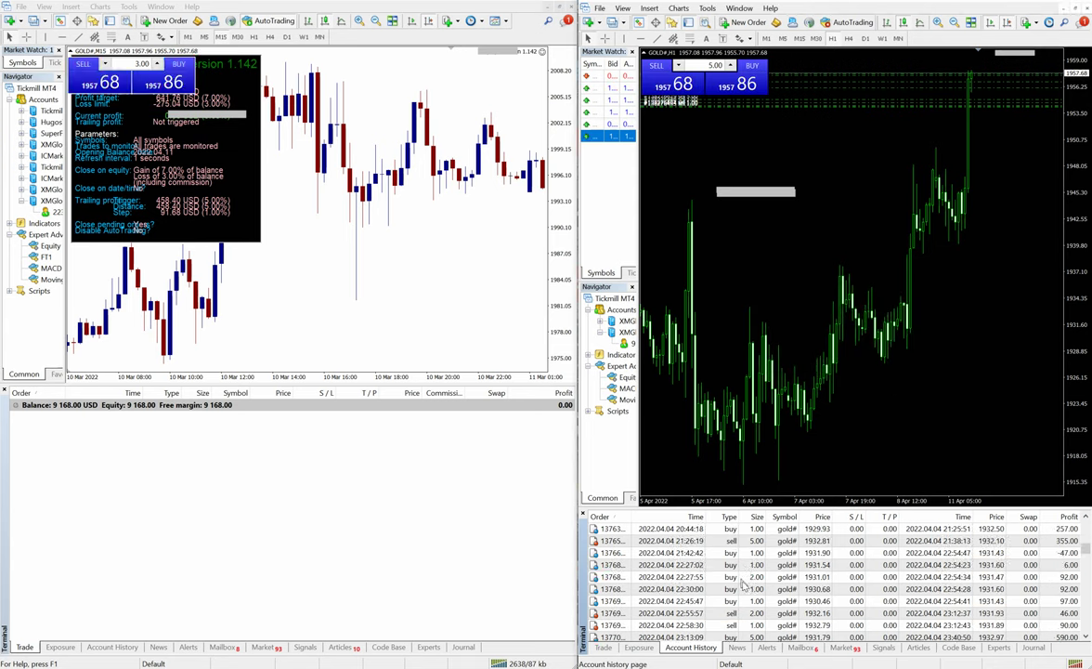
{"action": "scroll", "coordinate": [759, 604], "scroll_direction": "down", "scroll_amount": 10}
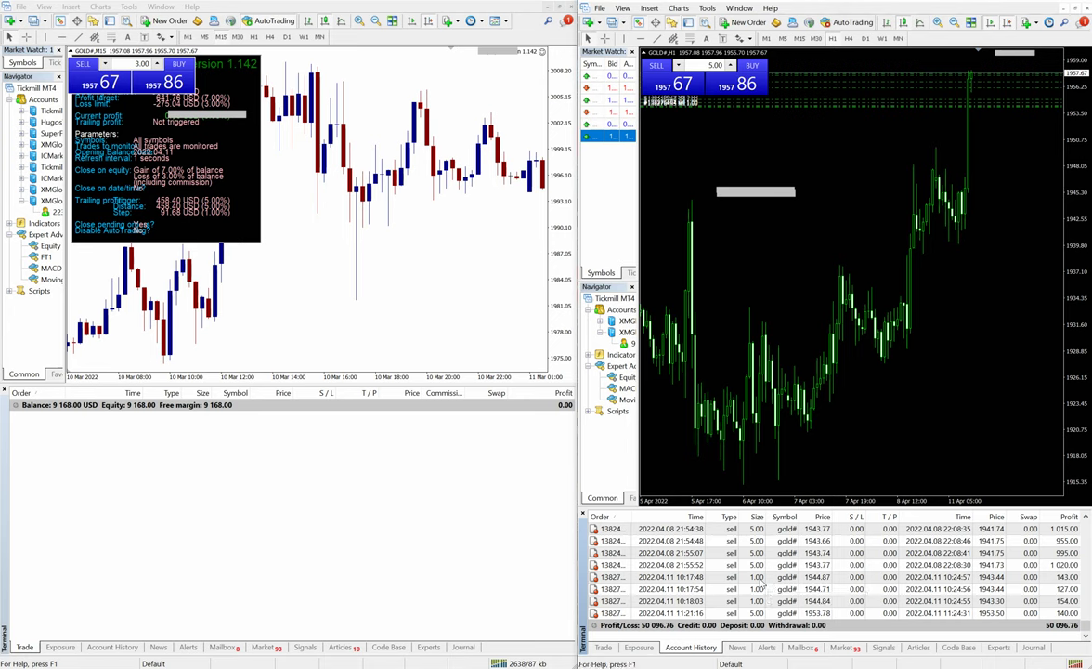
{"action": "mouse_move", "coordinate": [678, 613]}
{"action": "left_mouse_down"}
{"action": "mouse_move", "coordinate": [644, 614]}
{"action": "mouse_move", "coordinate": [703, 634]}
{"action": "mouse_move", "coordinate": [649, 616]}
{"action": "left_mouse_up"}
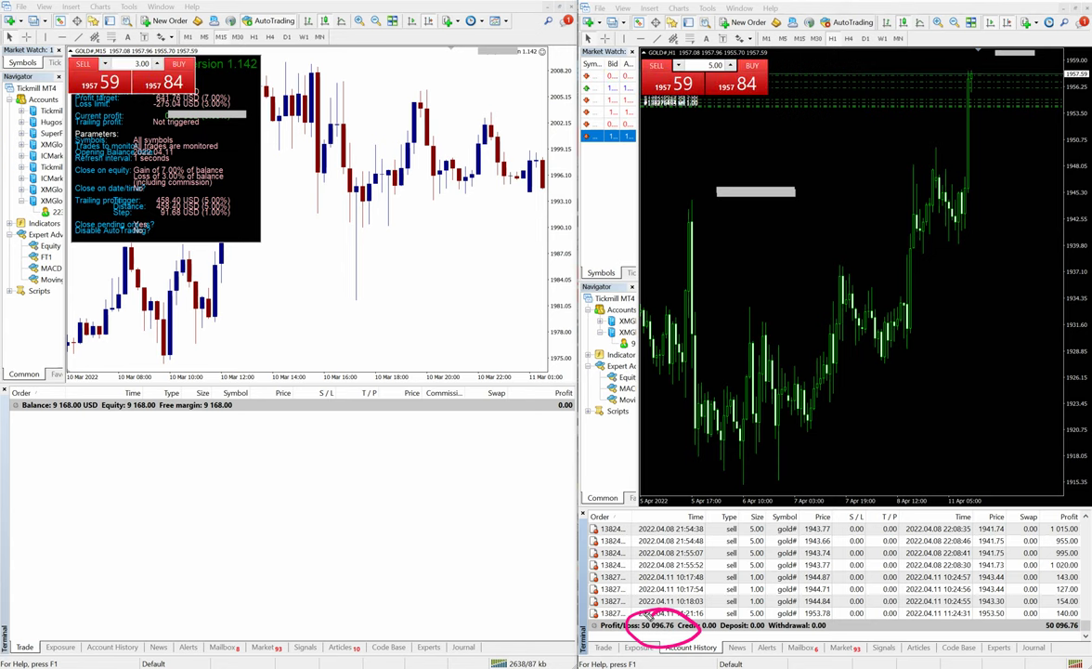
- Handwrite "$1Million", "= $10K" and "= $200K" one below the other on the black GOLD# H1 chart
{"action": "mouse_move", "coordinate": [738, 260]}
{"action": "left_mouse_down"}
{"action": "mouse_move", "coordinate": [729, 264]}
{"action": "mouse_move", "coordinate": [761, 276]}
{"action": "mouse_move", "coordinate": [770, 234]}
{"action": "mouse_move", "coordinate": [807, 216]}
{"action": "mouse_move", "coordinate": [817, 185]}
{"action": "mouse_move", "coordinate": [899, 126]}
{"action": "left_mouse_up"}
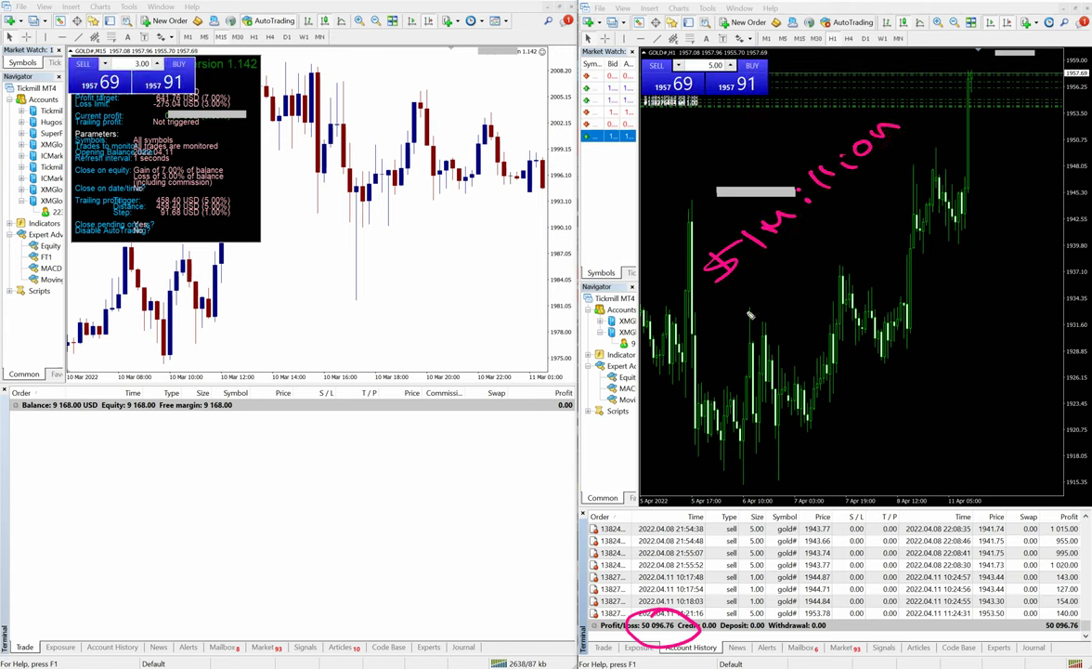
{"action": "mouse_move", "coordinate": [737, 321]}
{"action": "left_mouse_down"}
{"action": "mouse_move", "coordinate": [748, 295]}
{"action": "mouse_move", "coordinate": [819, 267]}
{"action": "mouse_move", "coordinate": [831, 243]}
{"action": "left_mouse_up"}
{"action": "mouse_move", "coordinate": [837, 217]}
{"action": "left_mouse_down"}
{"action": "mouse_move", "coordinate": [849, 236]}
{"action": "mouse_move", "coordinate": [866, 225]}
{"action": "left_mouse_up"}
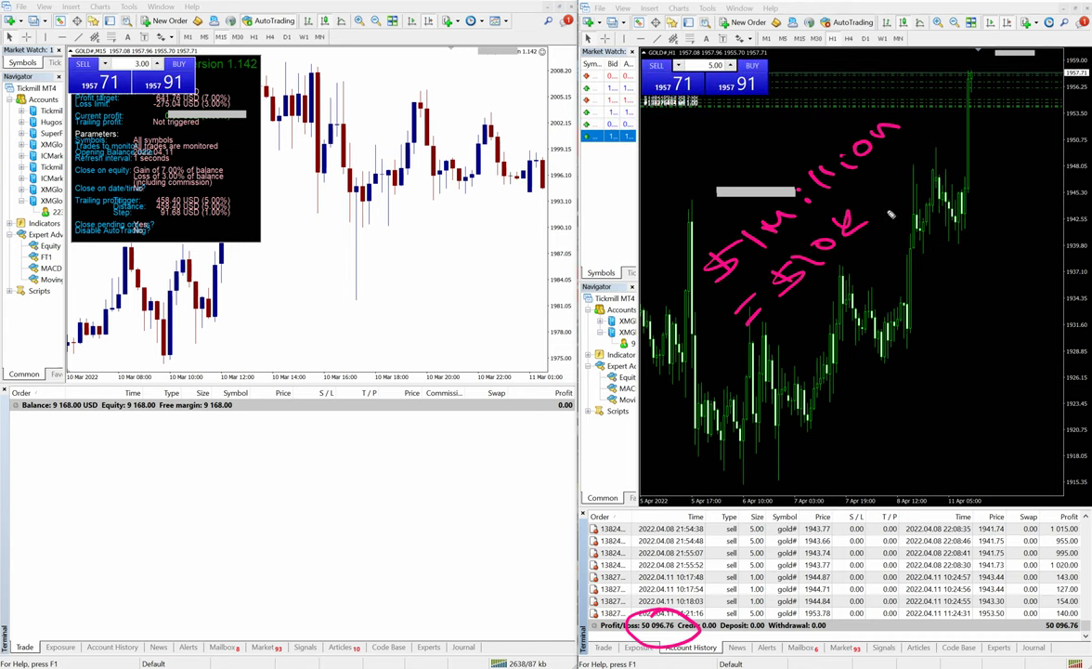
{"action": "left_click_drag", "start_coordinate": [769, 347], "coordinate": [782, 335]}
{"action": "mouse_move", "coordinate": [772, 360]}
{"action": "left_mouse_down"}
{"action": "mouse_move", "coordinate": [806, 329]}
{"action": "mouse_move", "coordinate": [826, 327]}
{"action": "mouse_move", "coordinate": [913, 225]}
{"action": "left_mouse_up"}
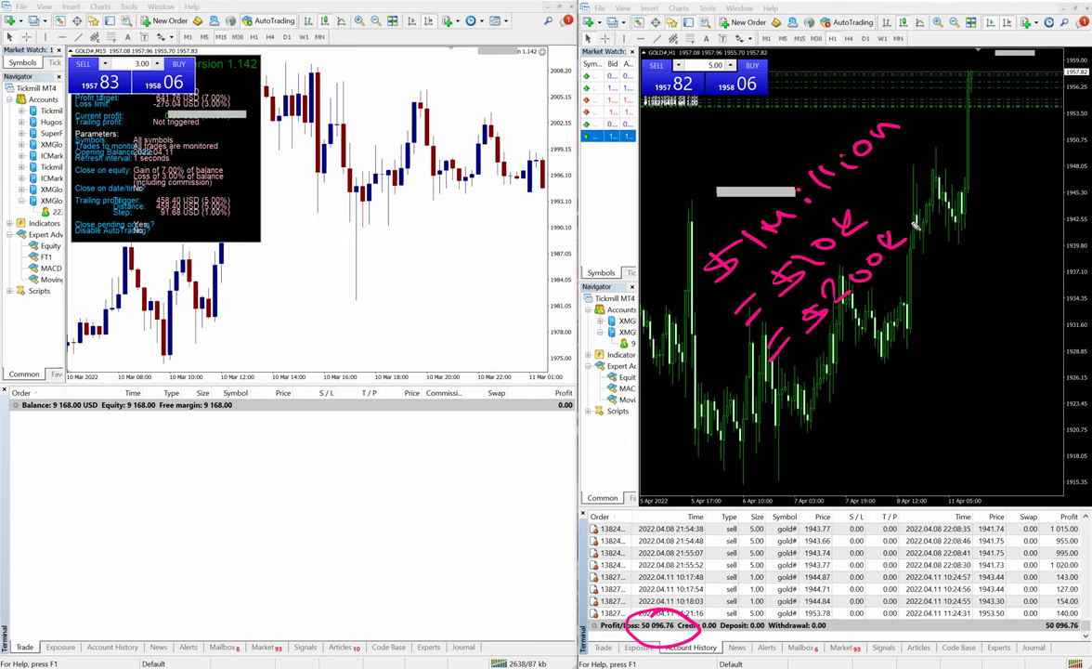
- Handwrite "= 25% = 25%" beneath the $200K note on the black chart
{"action": "mouse_move", "coordinate": [812, 403]}
{"action": "left_mouse_down"}
{"action": "mouse_move", "coordinate": [835, 369]}
{"action": "mouse_move", "coordinate": [873, 350]}
{"action": "left_mouse_up"}
{"action": "left_click_drag", "start_coordinate": [869, 335], "coordinate": [906, 313]}
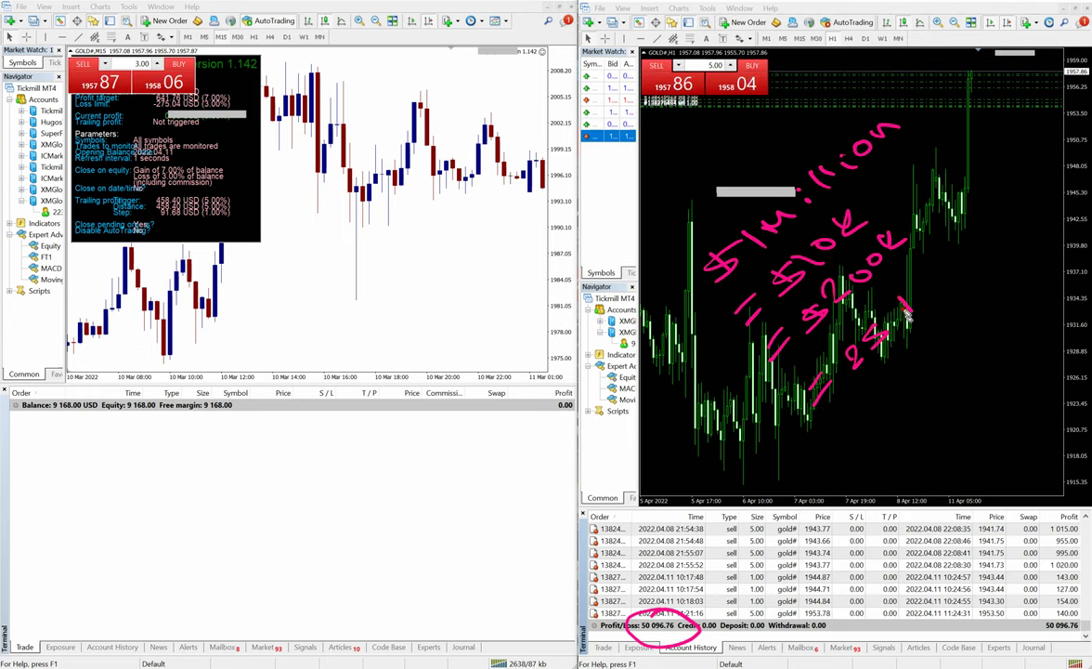
{"action": "left_click_drag", "start_coordinate": [936, 266], "coordinate": [947, 261]}
{"action": "left_click_drag", "start_coordinate": [941, 276], "coordinate": [998, 206]}
{"action": "left_click_drag", "start_coordinate": [1000, 190], "coordinate": [1010, 202]}
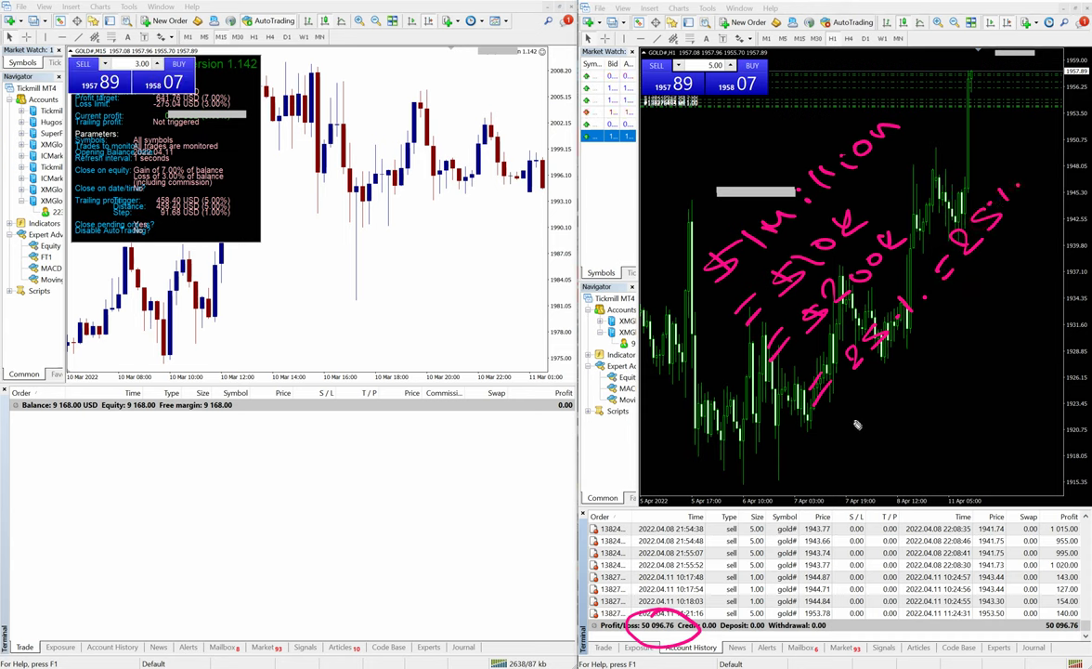
- Handwrite "= 50% reserve" under the 25% line and underline the percentages
{"action": "mouse_move", "coordinate": [857, 426]}
{"action": "left_mouse_down"}
{"action": "mouse_move", "coordinate": [865, 400]}
{"action": "mouse_move", "coordinate": [875, 405]}
{"action": "left_mouse_up"}
{"action": "mouse_move", "coordinate": [909, 370]}
{"action": "left_mouse_down"}
{"action": "mouse_move", "coordinate": [900, 396]}
{"action": "mouse_move", "coordinate": [1046, 234]}
{"action": "mouse_move", "coordinate": [1064, 175]}
{"action": "left_mouse_up"}
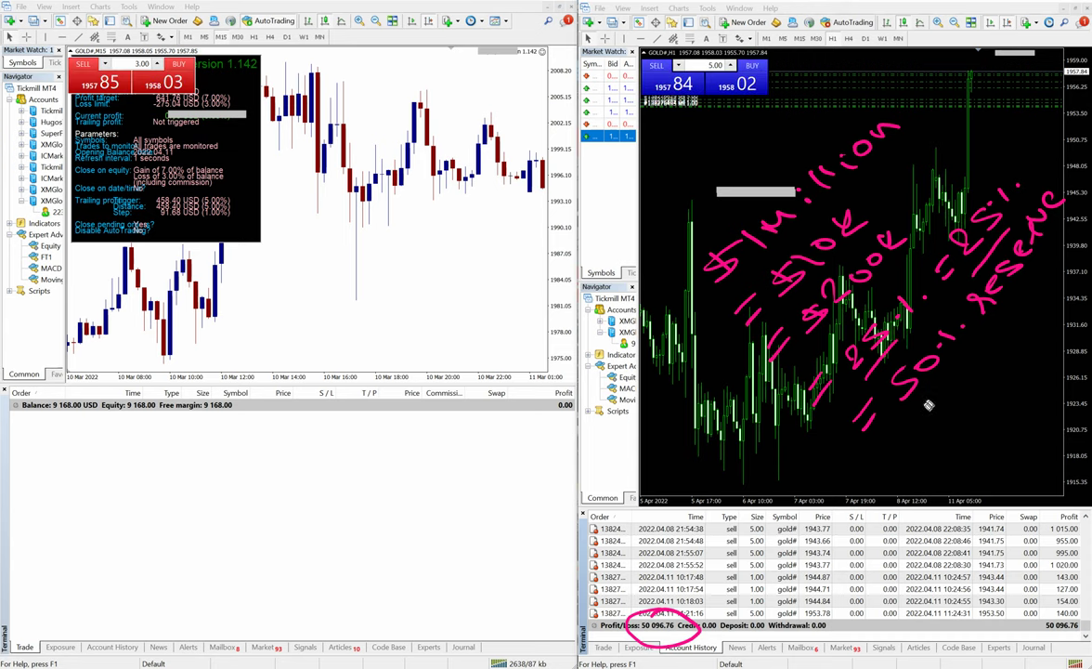
{"action": "left_click_drag", "start_coordinate": [915, 408], "coordinate": [953, 369]}
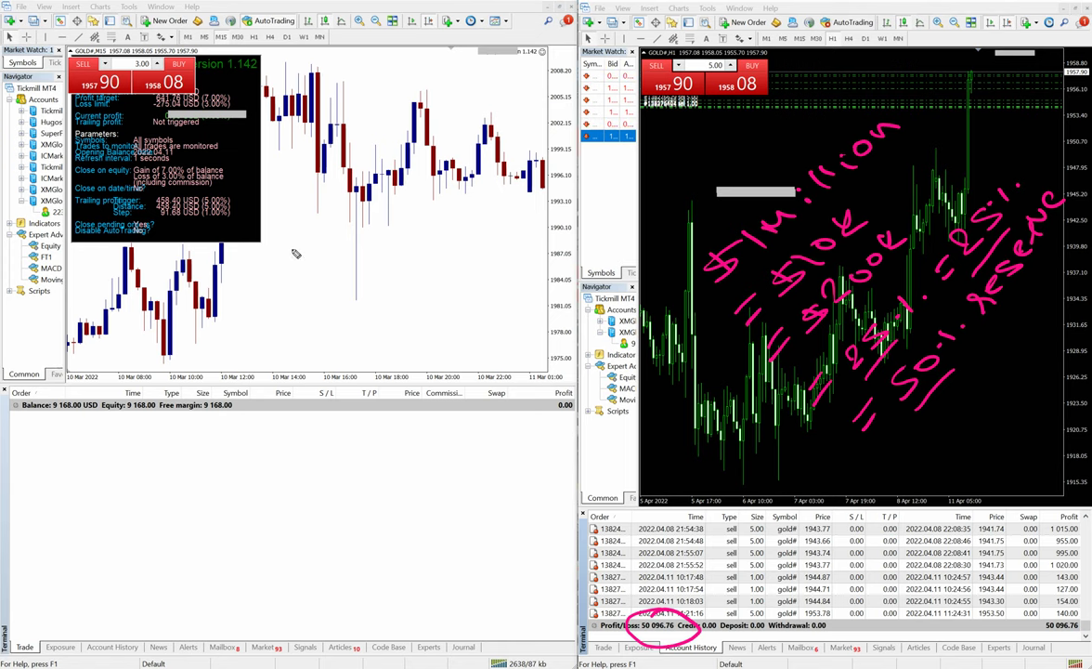
- Handwrite the ratio "1:2" on the white GOLD# M15 chart, then clear all pen annotations from the screen
{"action": "mouse_move", "coordinate": [456, 280]}
{"action": "left_mouse_down"}
{"action": "mouse_move", "coordinate": [481, 294]}
{"action": "mouse_move", "coordinate": [526, 245]}
{"action": "left_mouse_up"}
{"action": "left_click", "coordinate": [472, 274]}
{"action": "left_click", "coordinate": [490, 283]}
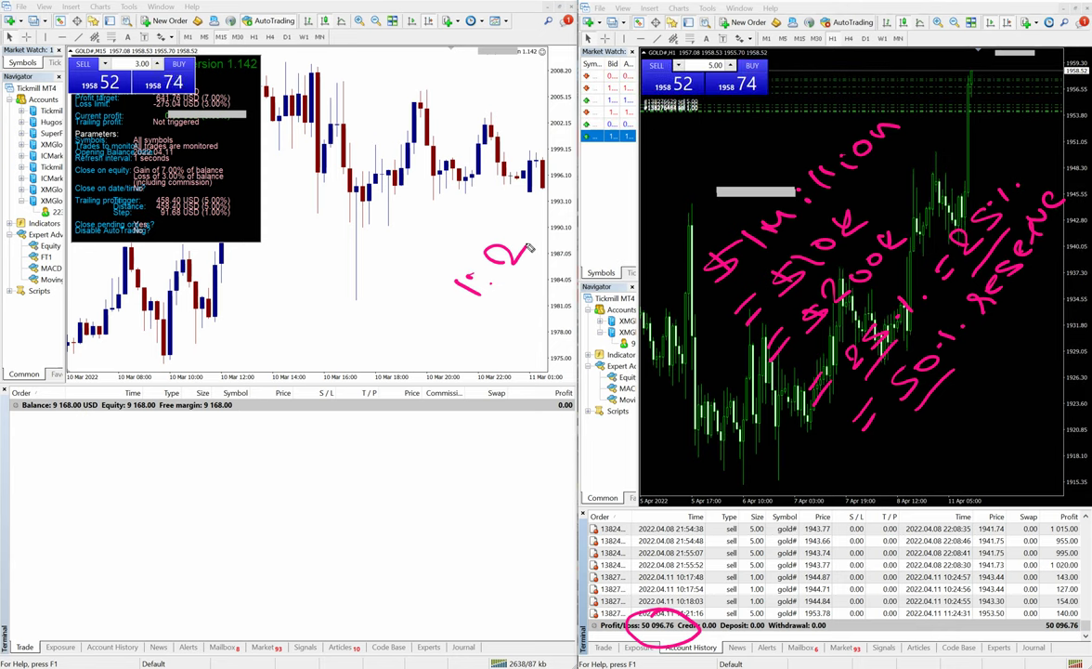
{"action": "key", "text": "Escape"}
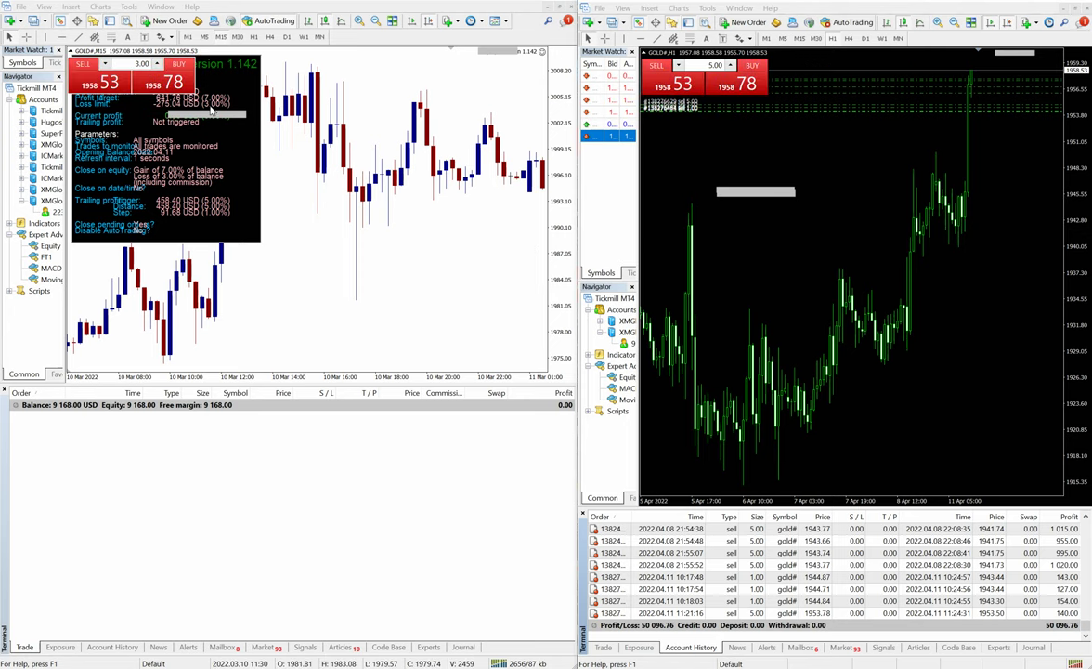
- Set the one-click trade volume on the GOLD# M15 chart to 5.00 lots and buy gold at market twice
{"action": "double_click", "coordinate": [141, 64]}
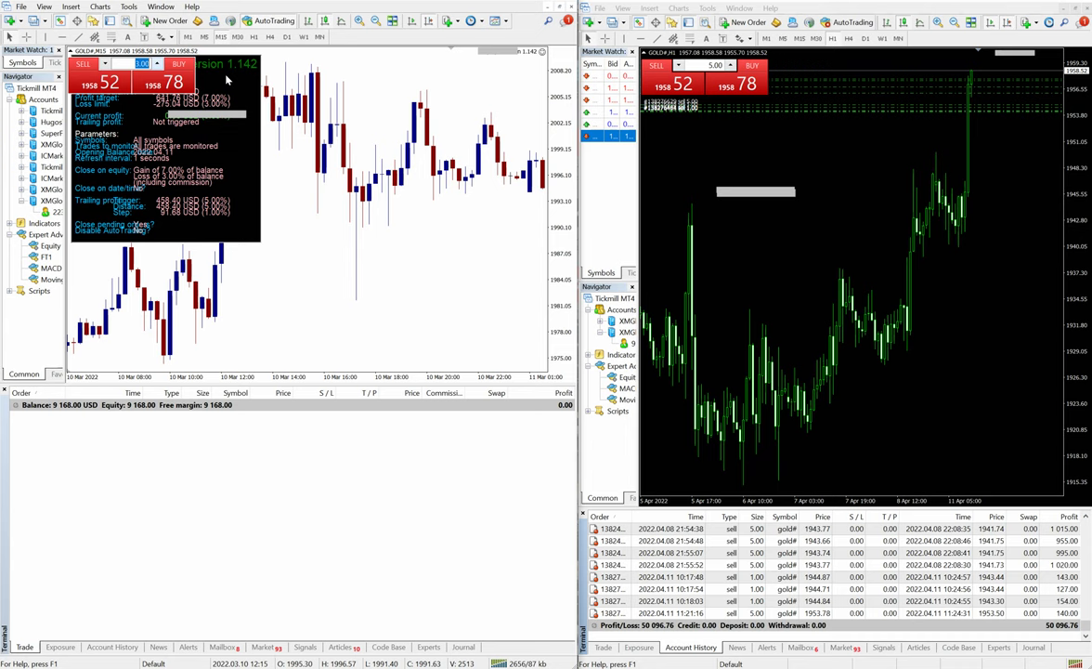
{"action": "type", "text": "5.00"}
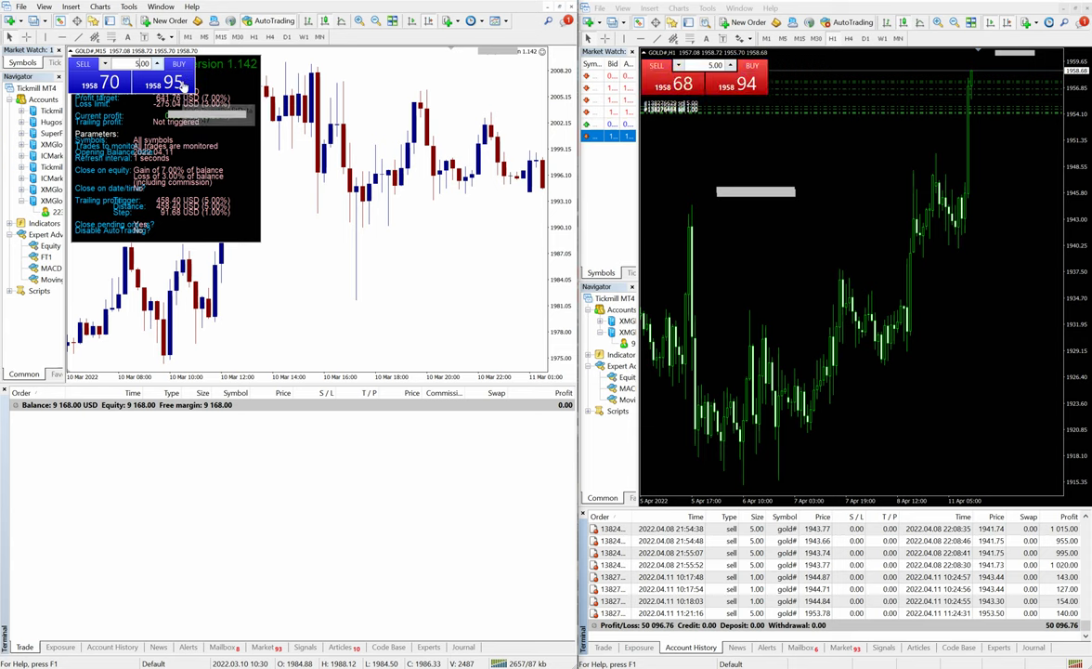
{"action": "left_click", "coordinate": [184, 84]}
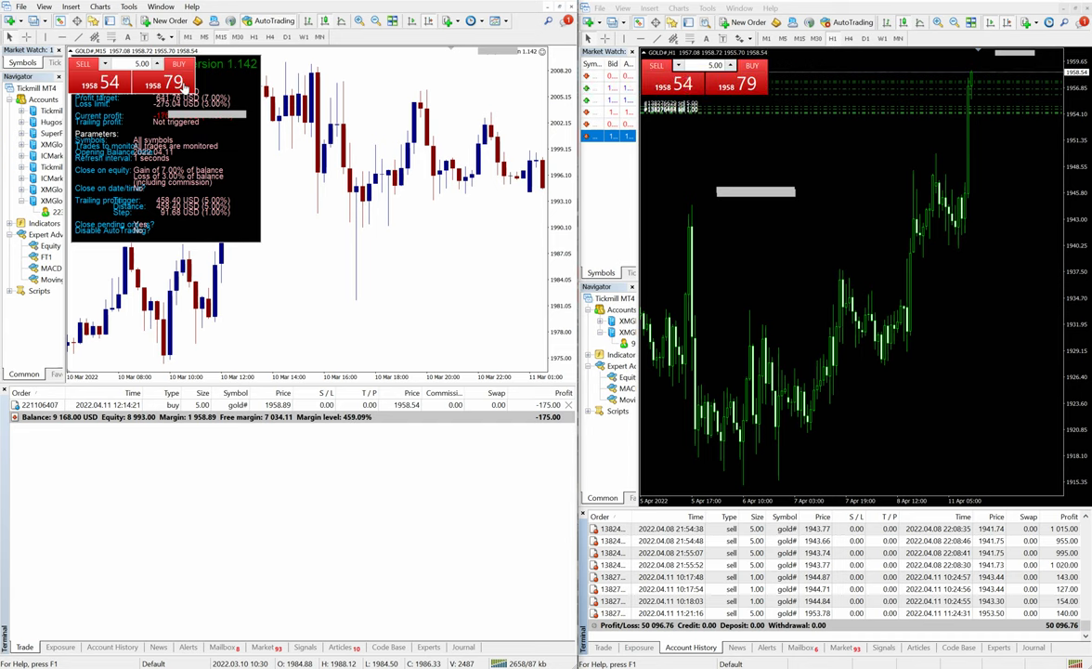
{"action": "left_click", "coordinate": [185, 88]}
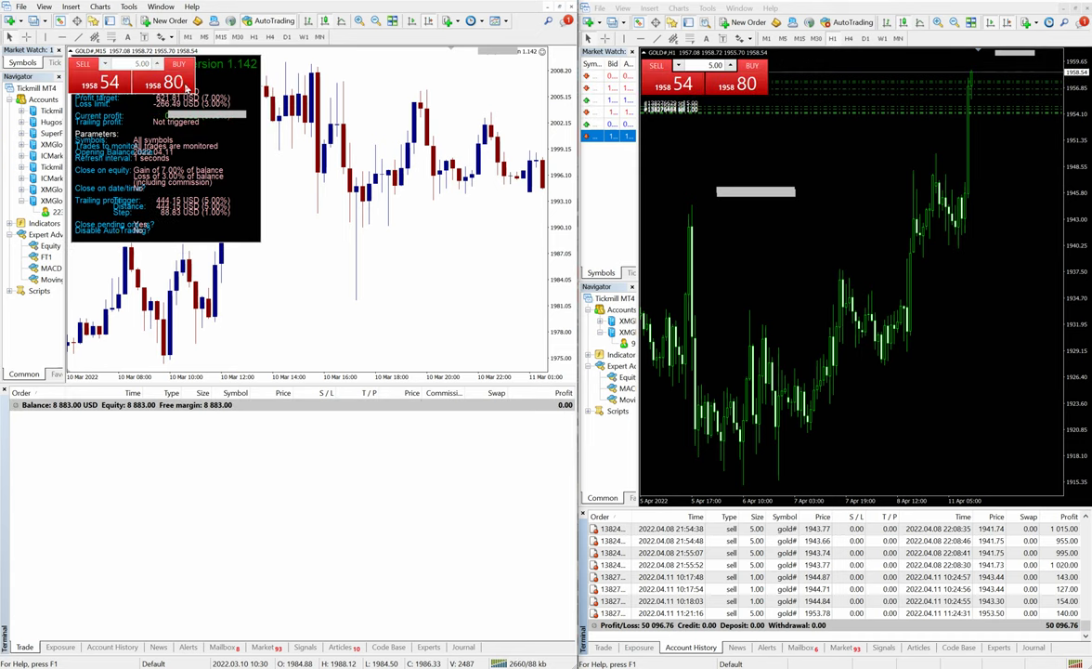
- Place three more 5.00-lot market buy orders on the GOLD# M15 chart, circling the open profit amount
{"action": "left_click", "coordinate": [185, 87]}
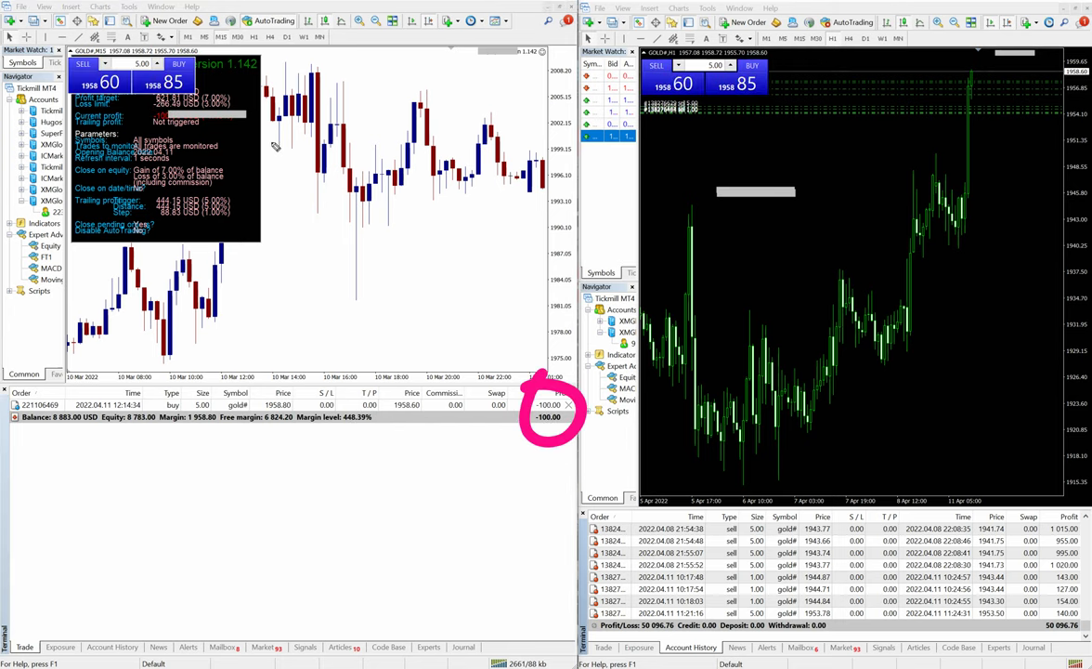
{"action": "left_click", "coordinate": [186, 88]}
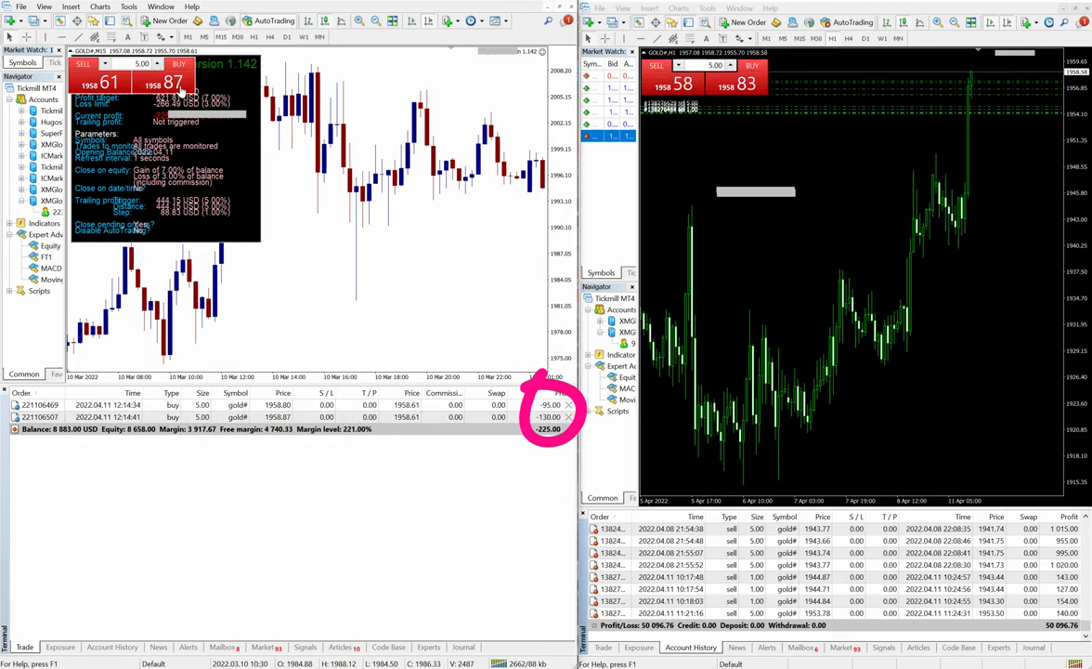
{"action": "left_click", "coordinate": [183, 88]}
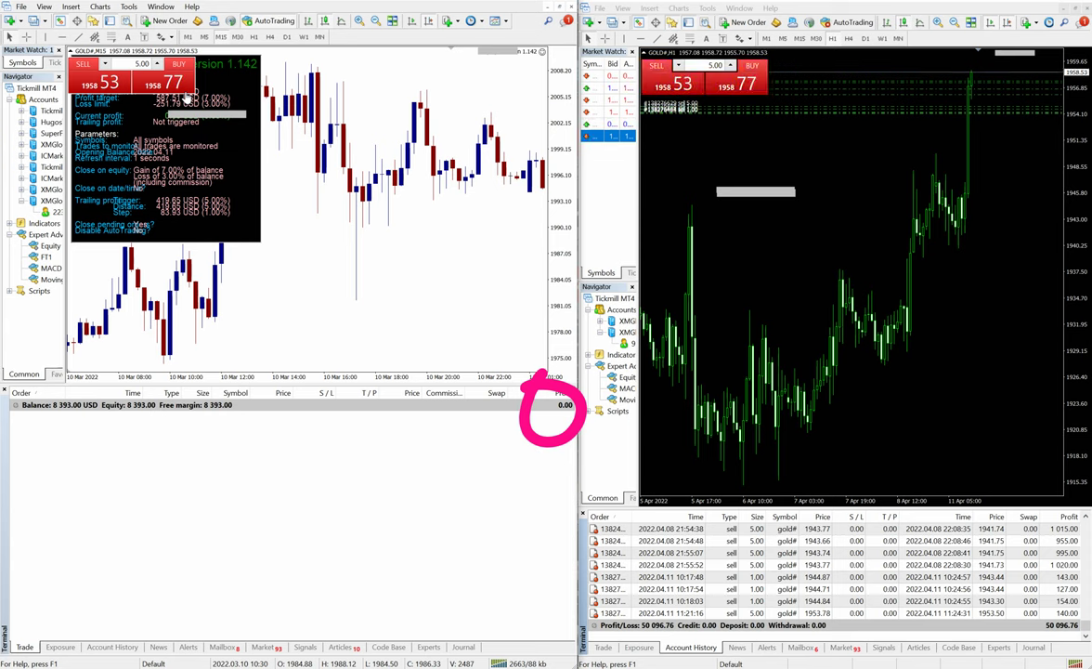
- Handwrite "$10K" with "* 10%" below it on the white GOLD# M15 chart
{"action": "scroll", "coordinate": [427, 264], "scroll_direction": "left", "scroll_amount": 3}
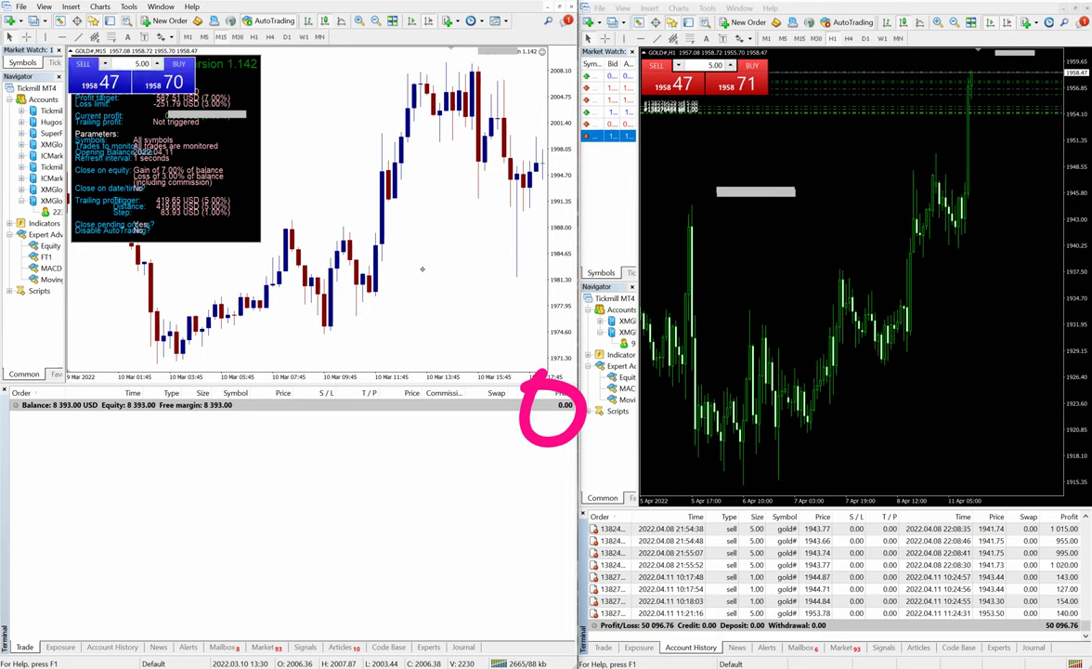
{"action": "mouse_move", "coordinate": [442, 251]}
{"action": "left_mouse_down"}
{"action": "mouse_move", "coordinate": [464, 279]}
{"action": "mouse_move", "coordinate": [449, 311]}
{"action": "left_mouse_up"}
{"action": "left_click_drag", "start_coordinate": [438, 251], "coordinate": [491, 256]}
{"action": "left_click_drag", "start_coordinate": [501, 222], "coordinate": [503, 221]}
{"action": "left_click_drag", "start_coordinate": [549, 169], "coordinate": [530, 213]}
{"action": "mouse_move", "coordinate": [525, 188]}
{"action": "left_mouse_down"}
{"action": "mouse_move", "coordinate": [531, 214]}
{"action": "mouse_move", "coordinate": [564, 200]}
{"action": "left_mouse_up"}
{"action": "left_click_drag", "start_coordinate": [507, 305], "coordinate": [492, 351]}
{"action": "left_click_drag", "start_coordinate": [489, 323], "coordinate": [520, 340]}
{"action": "left_click_drag", "start_coordinate": [529, 273], "coordinate": [547, 271]}
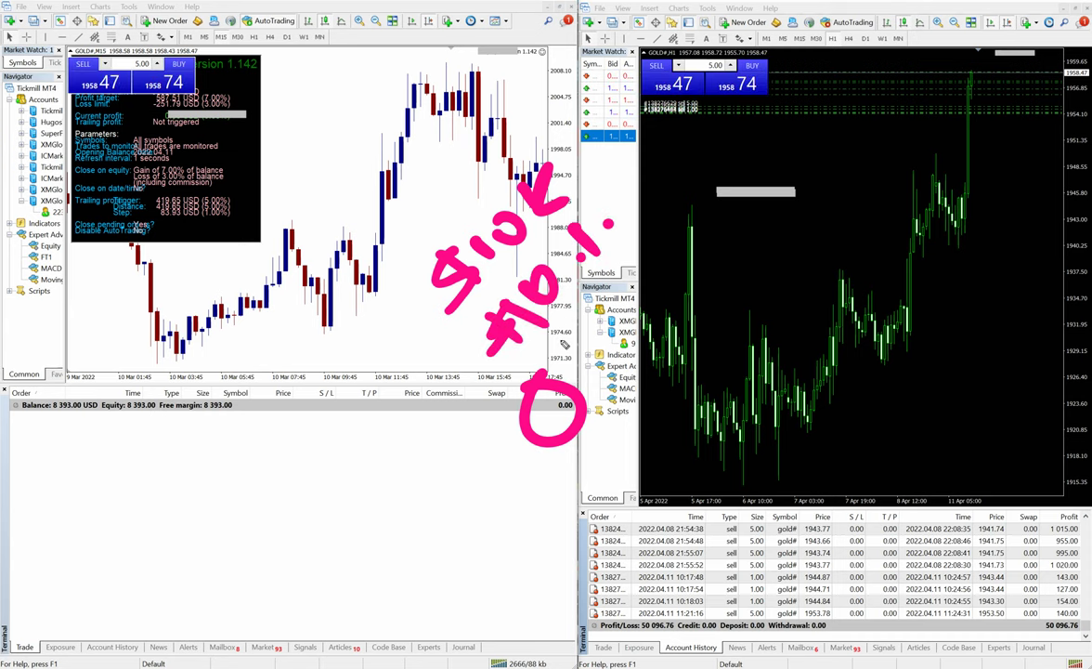
- Complete the handwritten calculation with "= $1000", running onto the black GOLD# H1 chart
{"action": "left_click_drag", "start_coordinate": [606, 371], "coordinate": [616, 344]}
{"action": "left_click_drag", "start_coordinate": [628, 377], "coordinate": [638, 345]}
{"action": "mouse_move", "coordinate": [661, 279]}
{"action": "left_mouse_down"}
{"action": "mouse_move", "coordinate": [642, 293]}
{"action": "mouse_move", "coordinate": [656, 322]}
{"action": "left_mouse_up"}
{"action": "left_click_drag", "start_coordinate": [644, 280], "coordinate": [684, 289]}
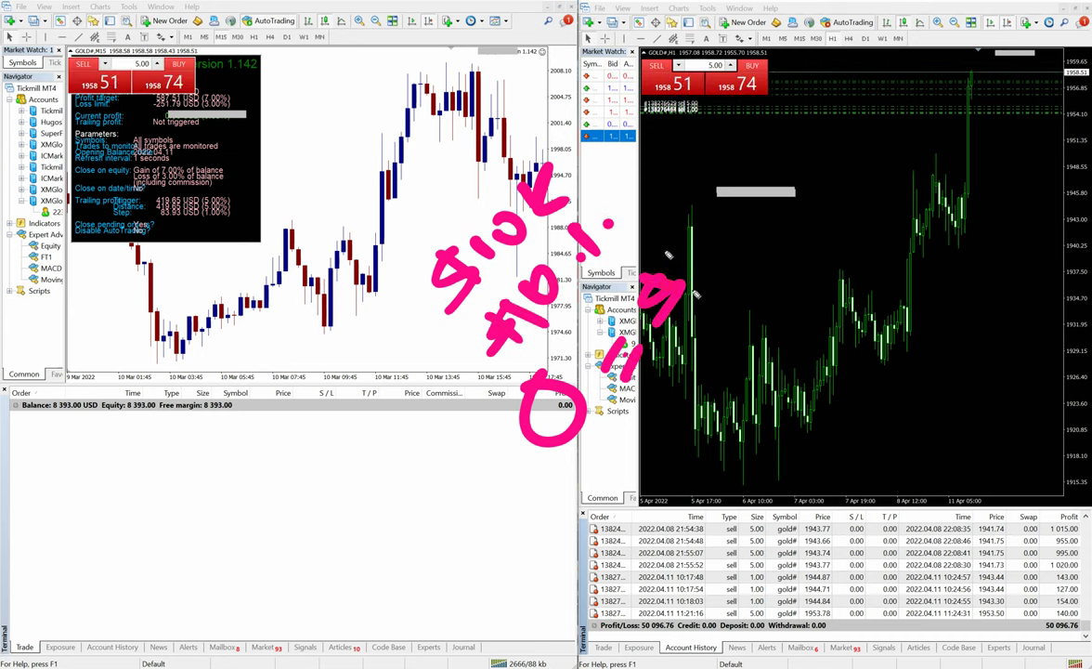
{"action": "left_click_drag", "start_coordinate": [658, 249], "coordinate": [672, 265]}
{"action": "mouse_move", "coordinate": [682, 229]}
{"action": "left_mouse_down"}
{"action": "mouse_move", "coordinate": [698, 230]}
{"action": "mouse_move", "coordinate": [686, 225]}
{"action": "left_mouse_up"}
{"action": "left_click_drag", "start_coordinate": [704, 195], "coordinate": [734, 168]}
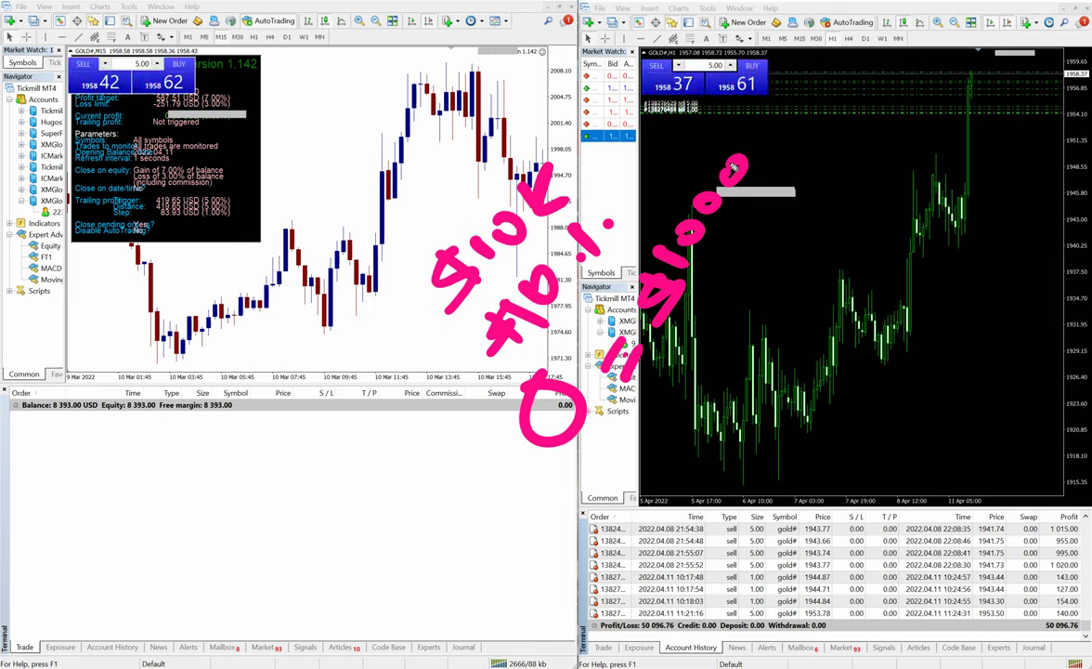
- Handwrite the ratio "1:2" on the black GOLD# H1 chart with "= 10%" beneath it
{"action": "left_click", "coordinate": [741, 285]}
{"action": "left_click", "coordinate": [768, 298]}
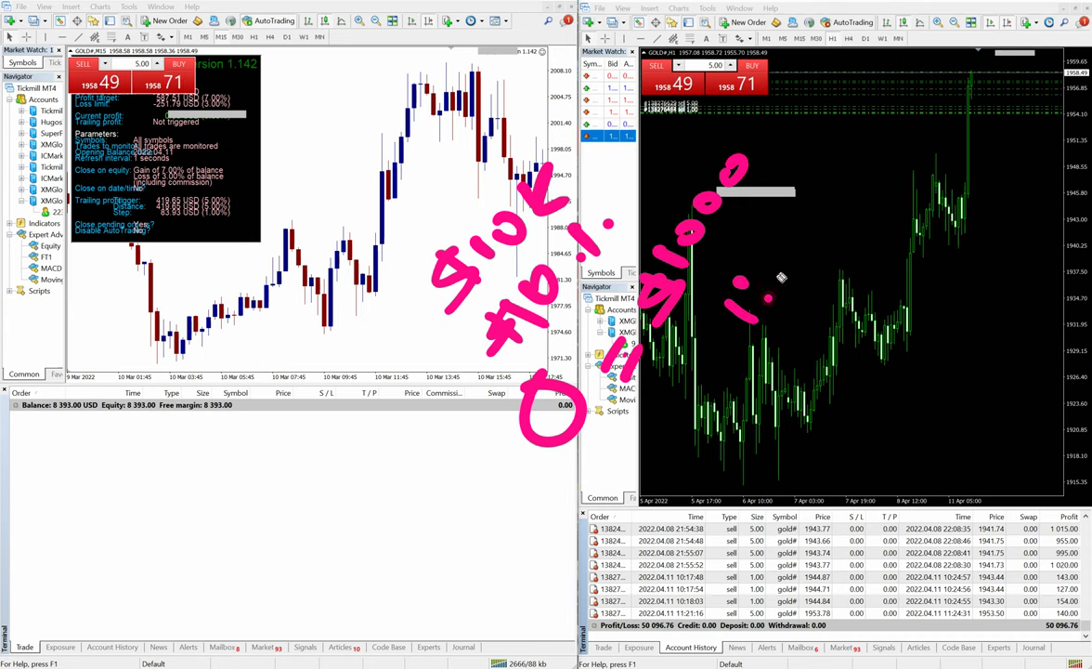
{"action": "left_click_drag", "start_coordinate": [769, 258], "coordinate": [805, 255]}
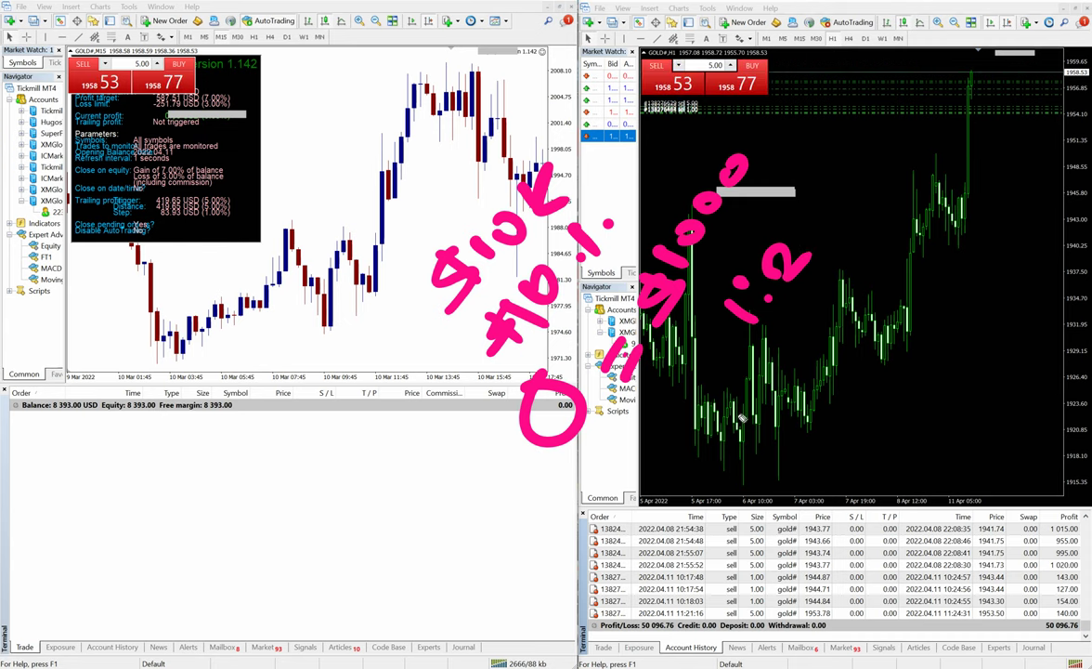
{"action": "mouse_move", "coordinate": [736, 415]}
{"action": "left_mouse_down"}
{"action": "mouse_move", "coordinate": [768, 377]}
{"action": "mouse_move", "coordinate": [769, 401]}
{"action": "left_mouse_up"}
{"action": "left_click_drag", "start_coordinate": [775, 349], "coordinate": [773, 351]}
{"action": "left_click_drag", "start_coordinate": [829, 334], "coordinate": [808, 343]}
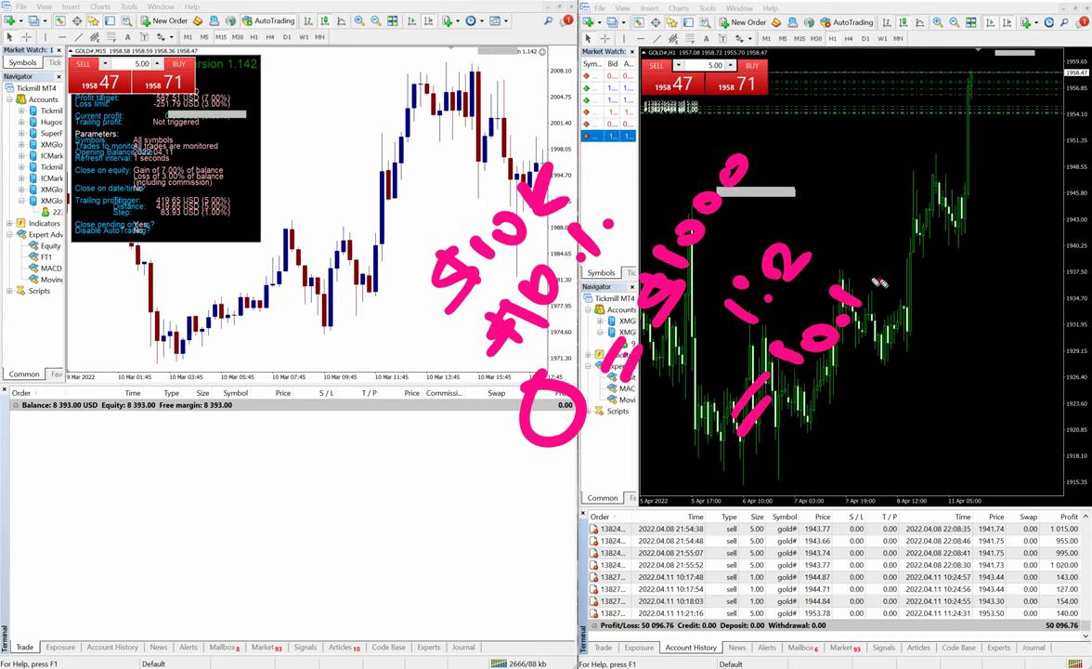